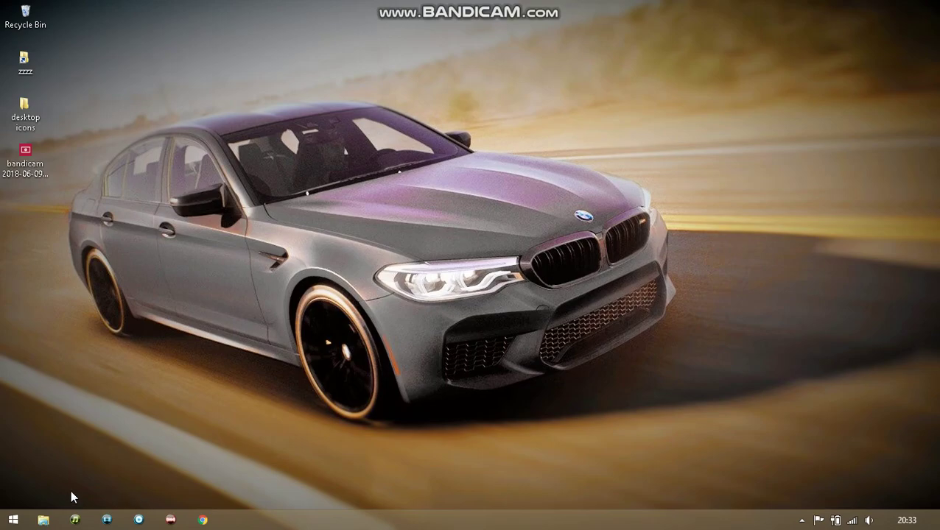
Open File Explorer from the taskbar to show This PC
click(44, 522)
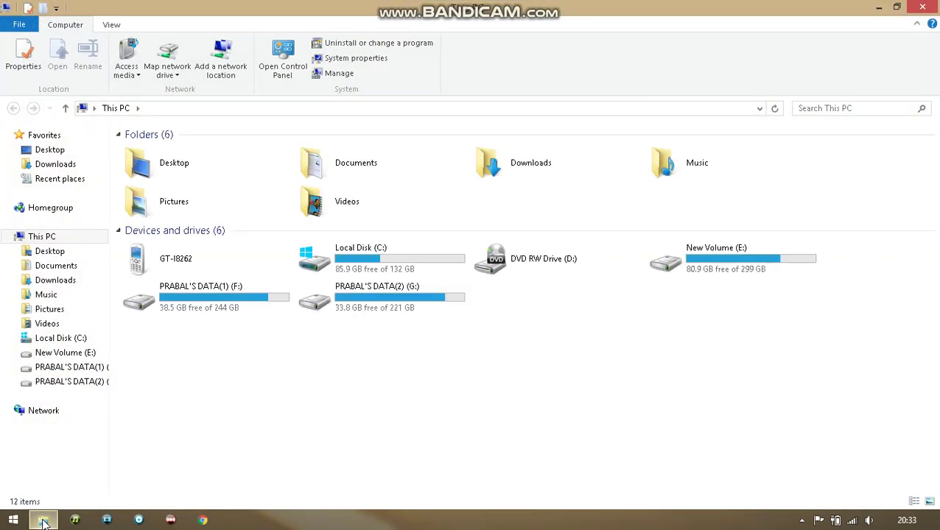
Open the settings folder in Documents\Need for Speed(TM) Payback
double_click(365, 168)
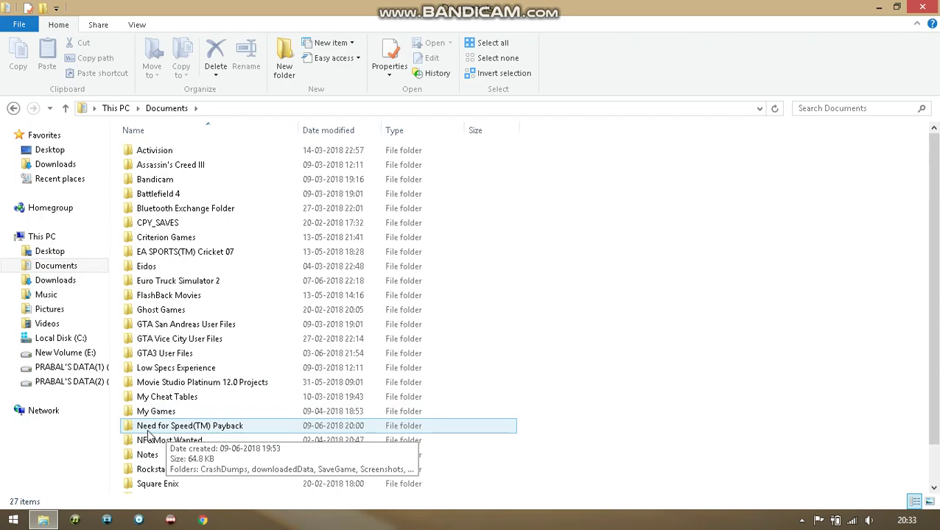
double_click(223, 428)
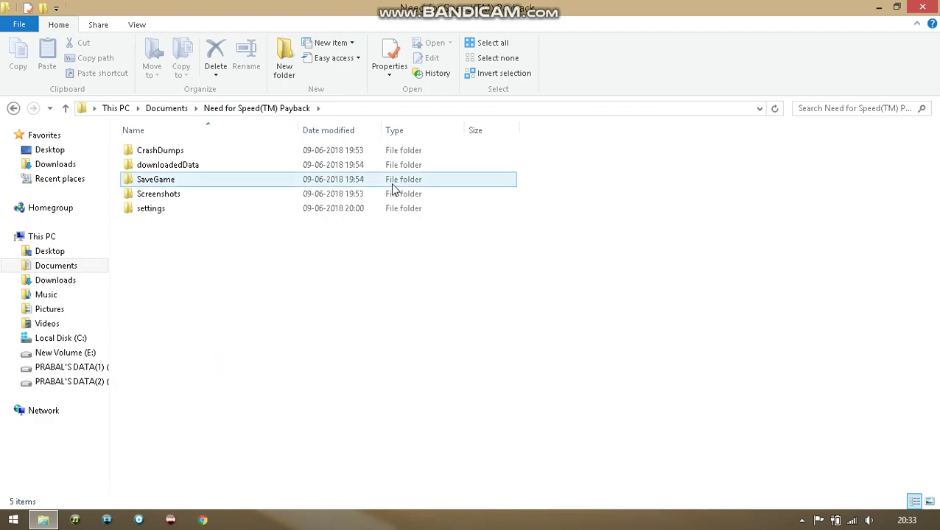
click(140, 212)
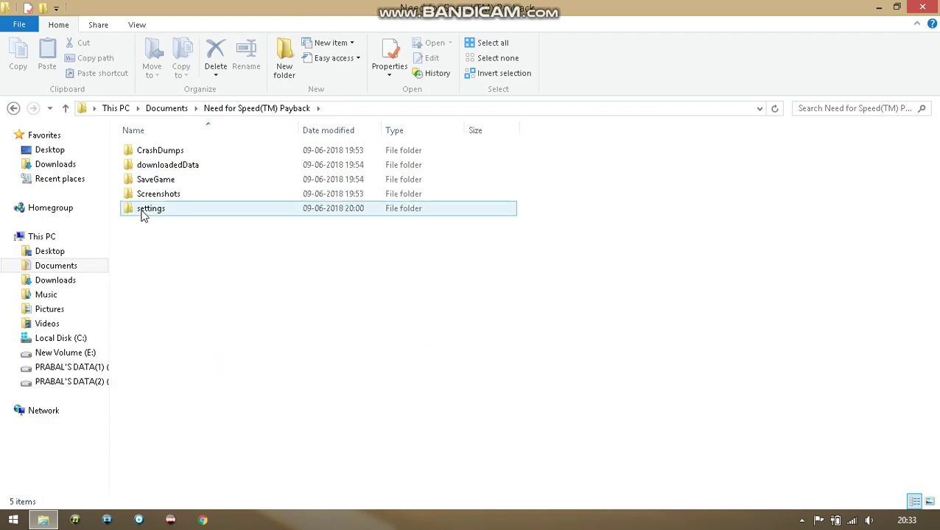
double_click(164, 212)
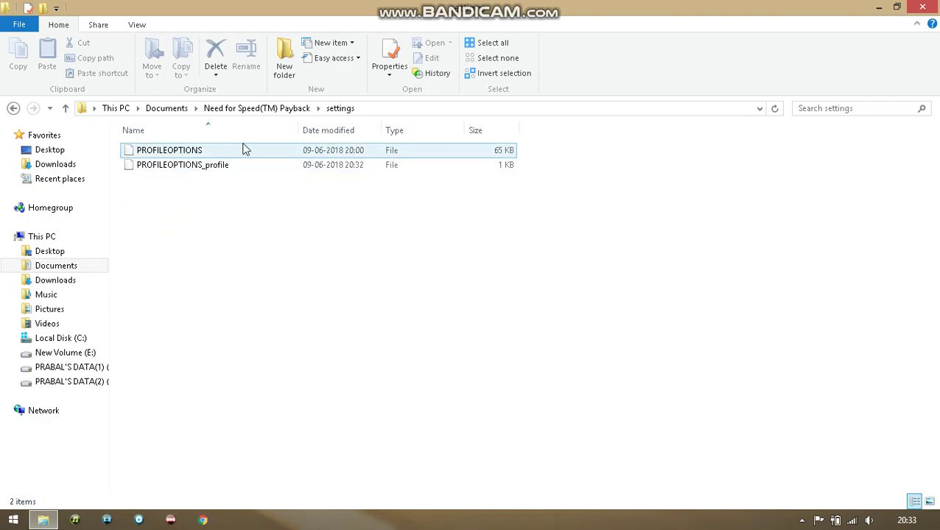
Select the PROFILEOPTIONS and PROFILEOPTIONS_profile files, then open PROFILEOPTIONS_profile
click(269, 150)
click(140, 166)
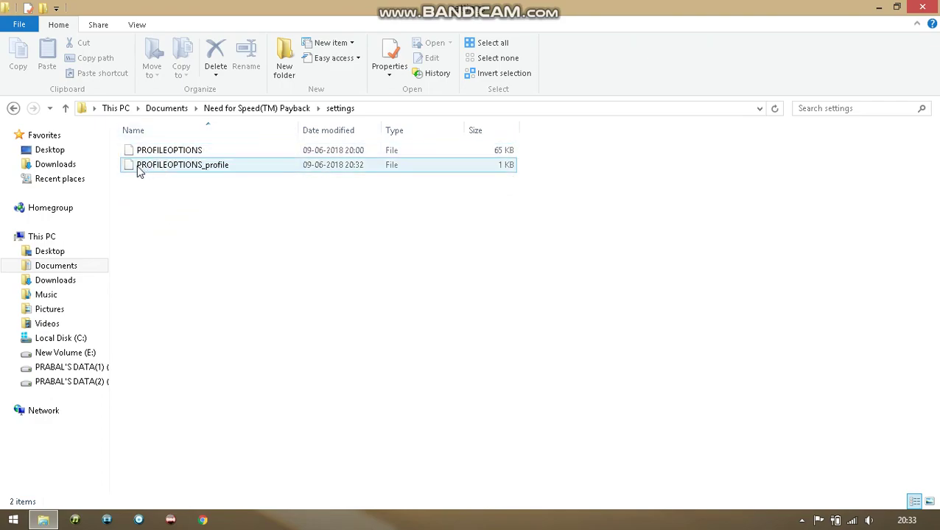
double_click(210, 170)
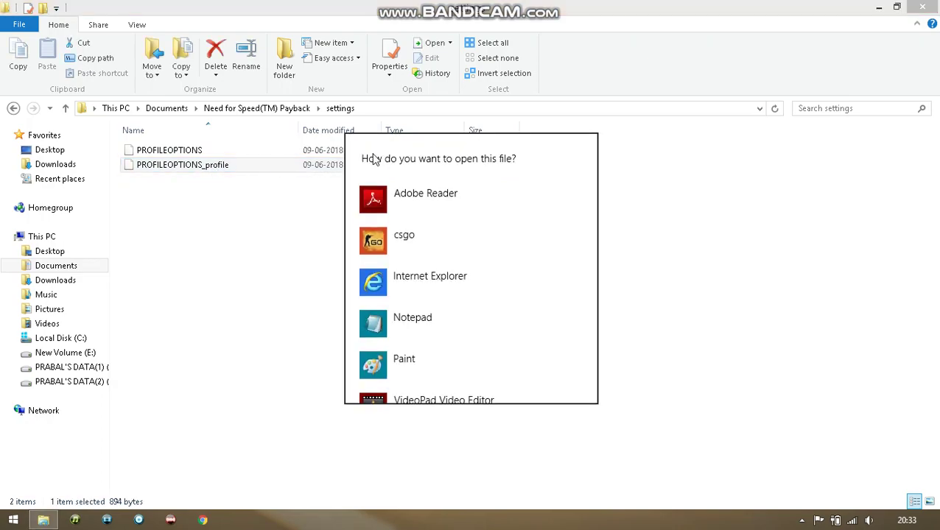
Open PROFILEOPTIONS_profile in Notepad, close Explorer, maximize Notepad, and place the cursor on the last line
mouse_move(471, 324)
click(491, 324)
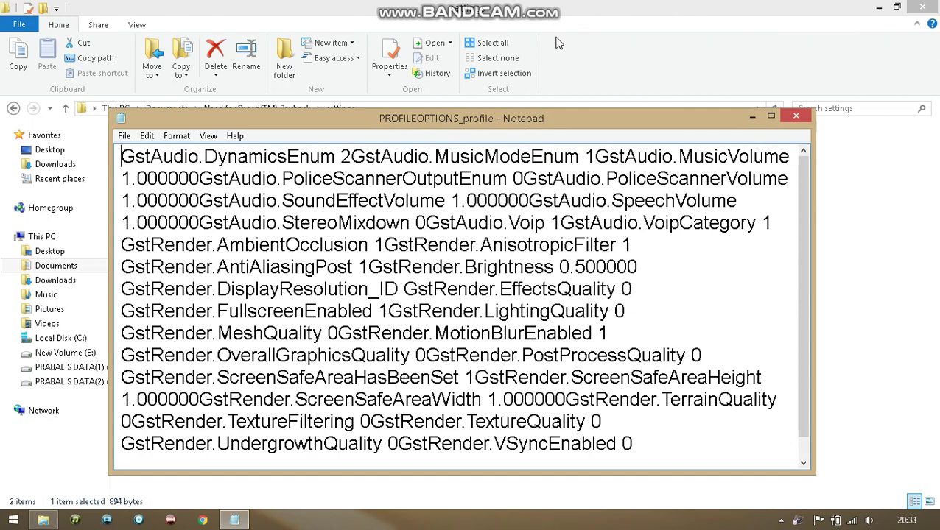
click(918, 7)
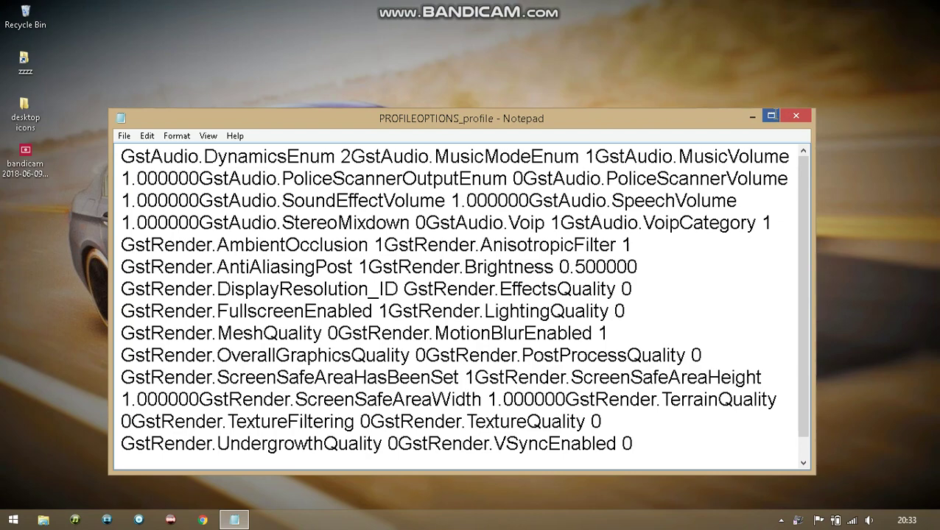
click(772, 115)
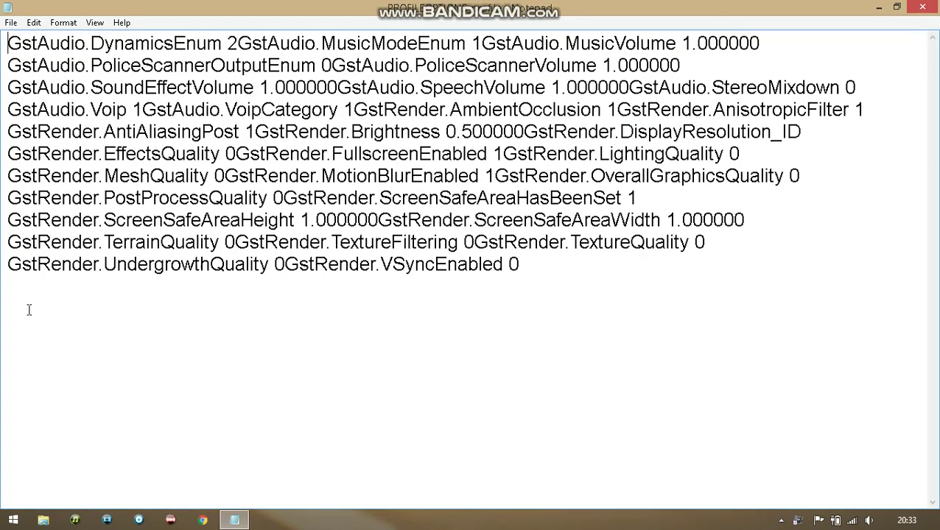
click(23, 288)
Add the line 'GstRender.ResolutionScale 0.x' and select the placeholder x
text(Gst)
text(Rende)
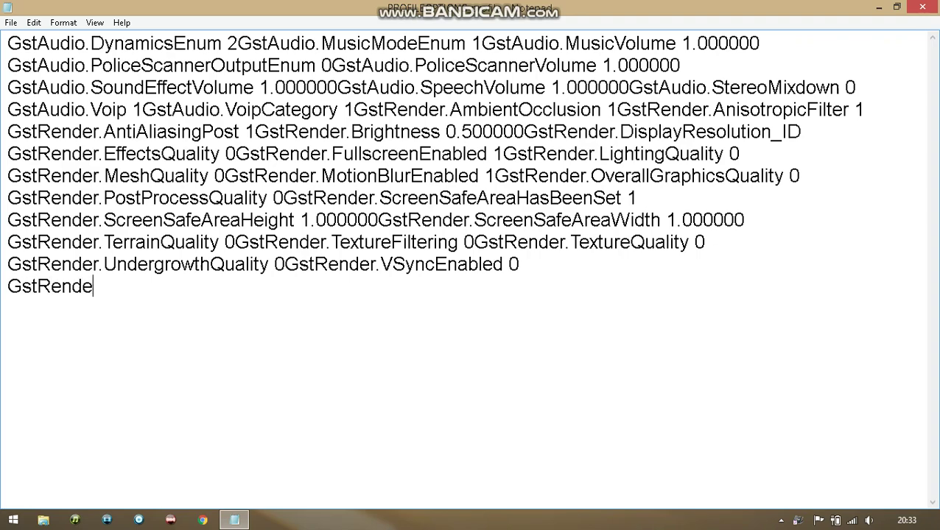
text(r.)
text(Re)
text(solutio)
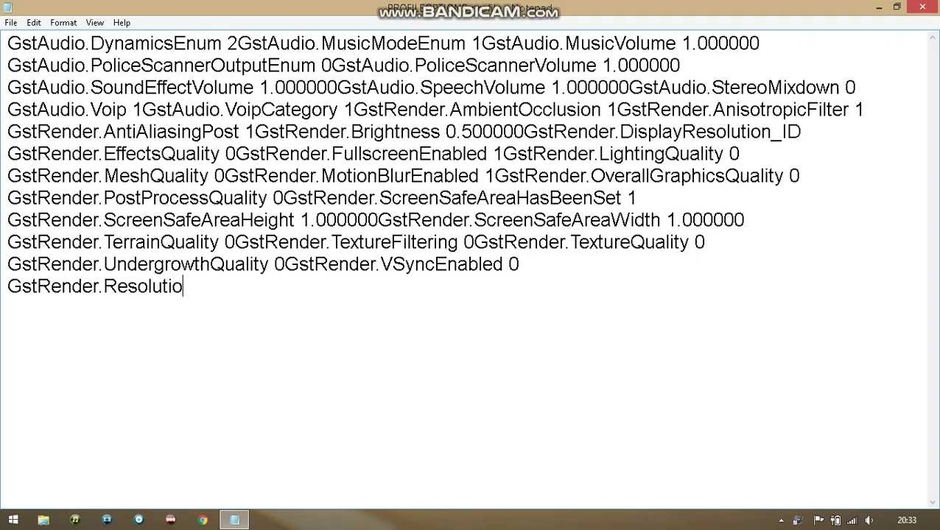
text(nSc)
text(ale)
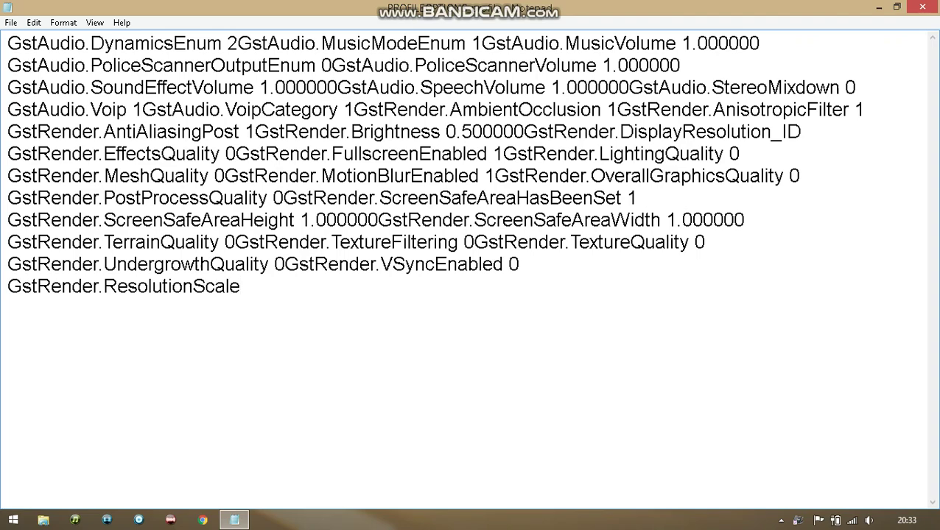
text( 0.)
text(x)
drag(271, 287, 264, 287)
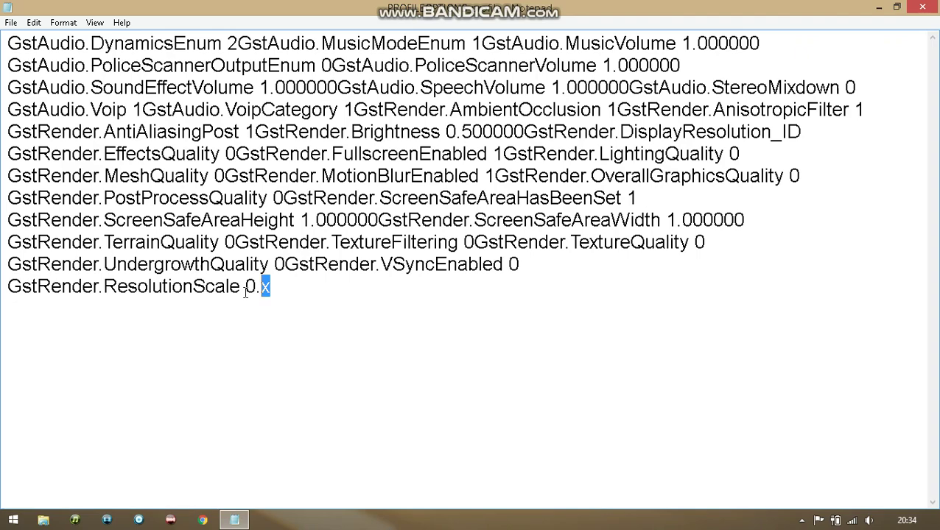
Replace the x with 30 after trying 50 and 60, then highlight the TextureQuality setting
key(Right)
key(BackSpace)
text(5)
text(0)
key(BackSpace)
key(BackSpace)
text(60)
key(BackSpace)
key(BackSpace)
text(30)
drag(705, 242, 467, 243)
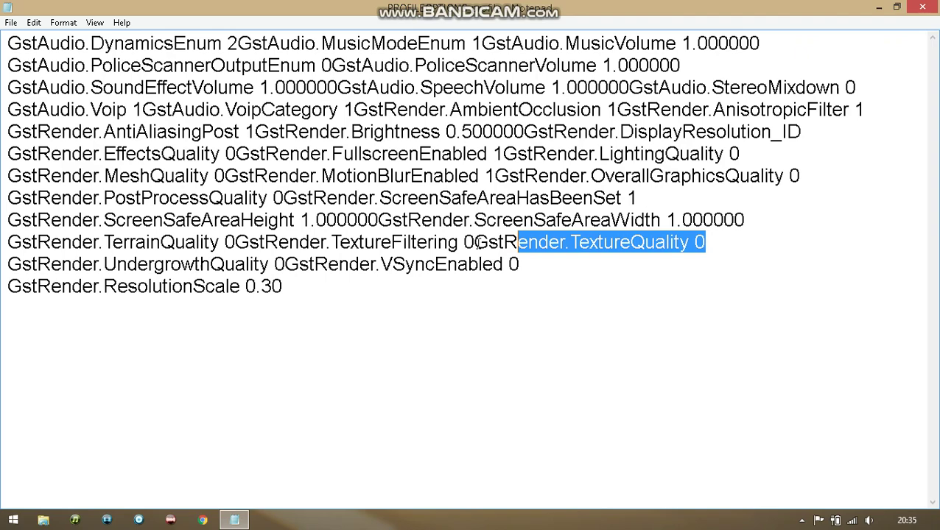
drag(474, 242, 326, 242)
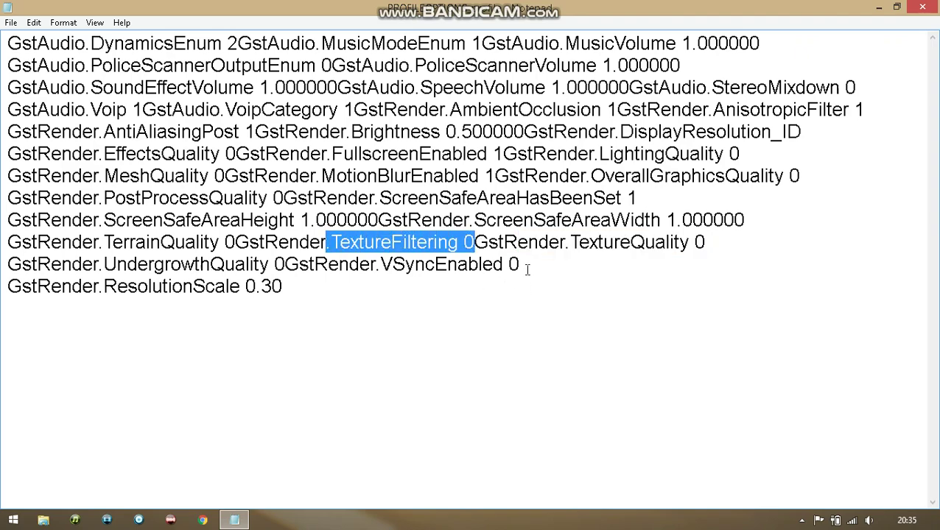
drag(519, 264, 380, 265)
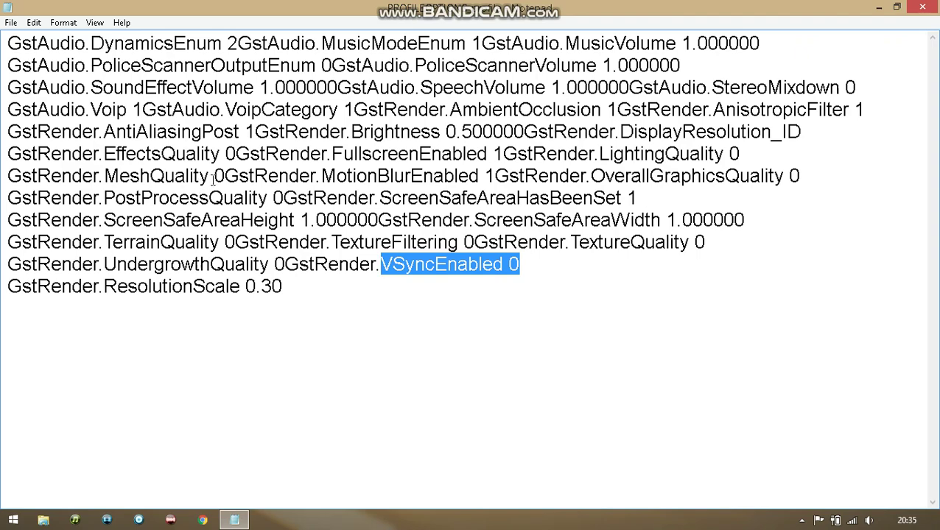
drag(226, 177, 106, 177)
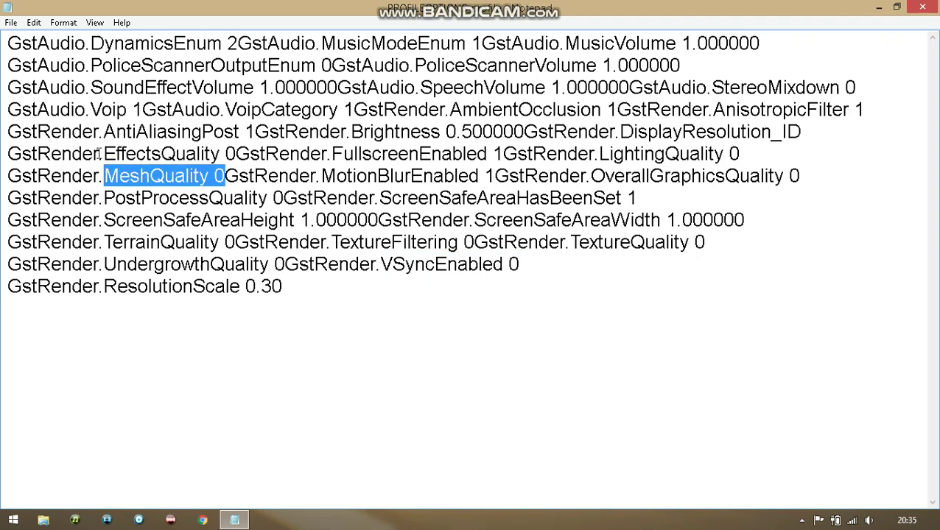
drag(104, 154, 238, 154)
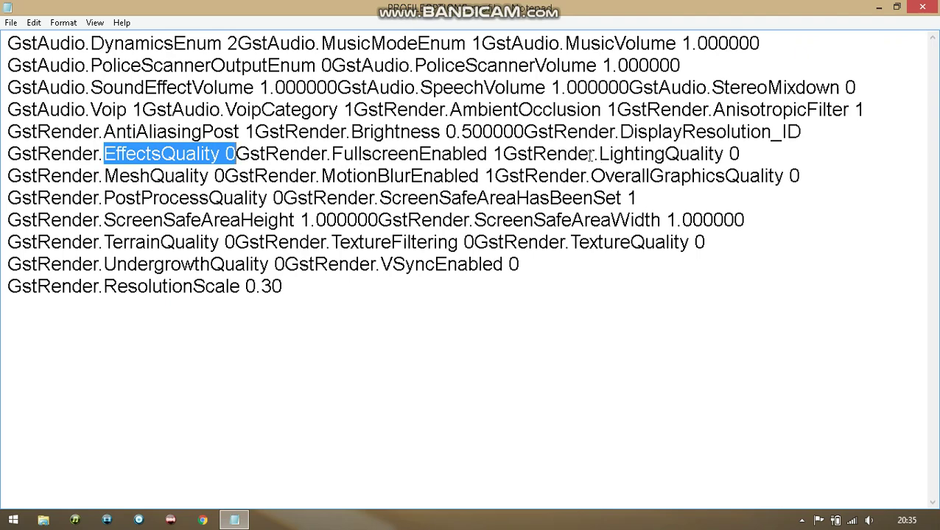
drag(599, 154, 745, 153)
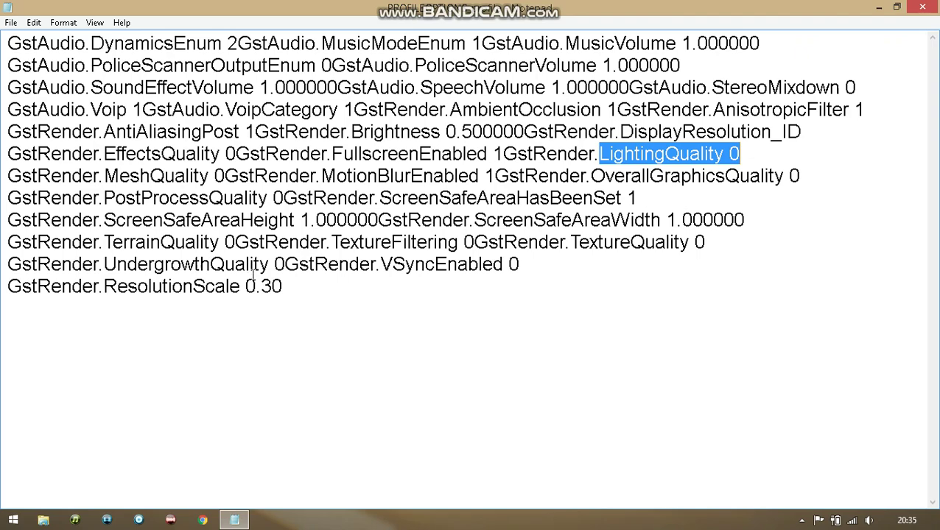
drag(287, 287, 6, 285)
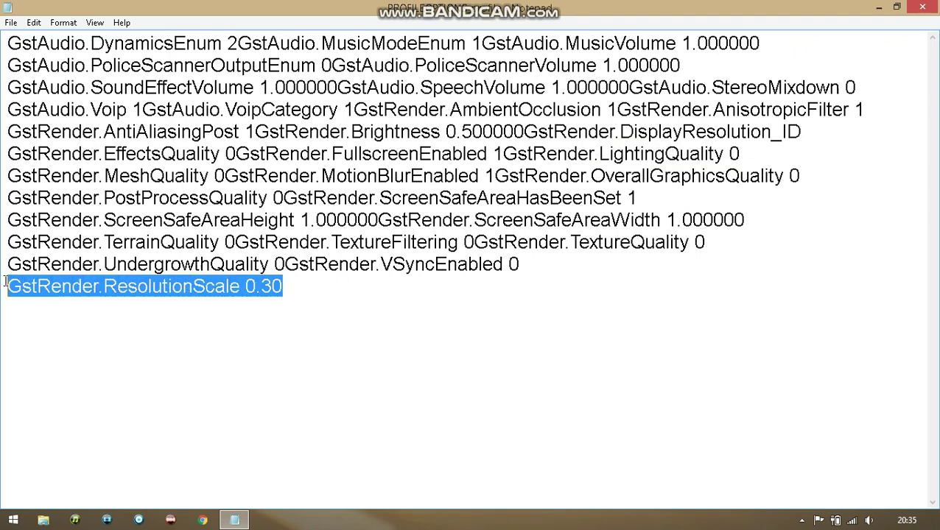
mouse_move(281, 287)
mouse_down()
mouse_move(258, 287)
mouse_move(287, 293)
mouse_up()
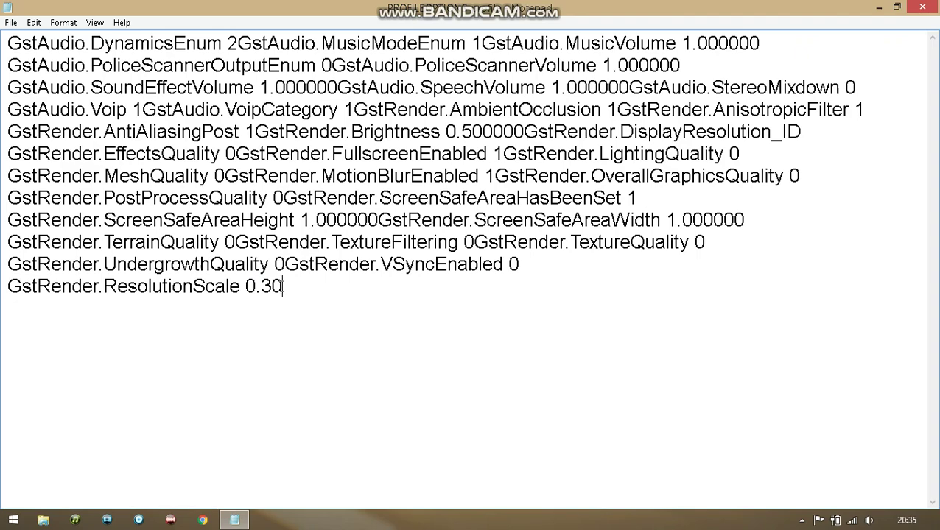
Close Notepad, saving the changes to PROFILEOPTIONS_profile
click(927, 7)
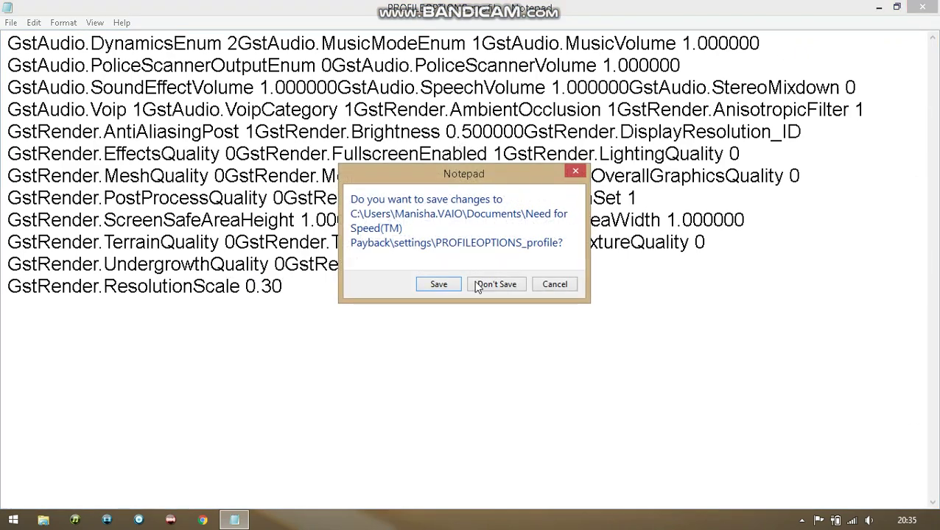
click(453, 284)
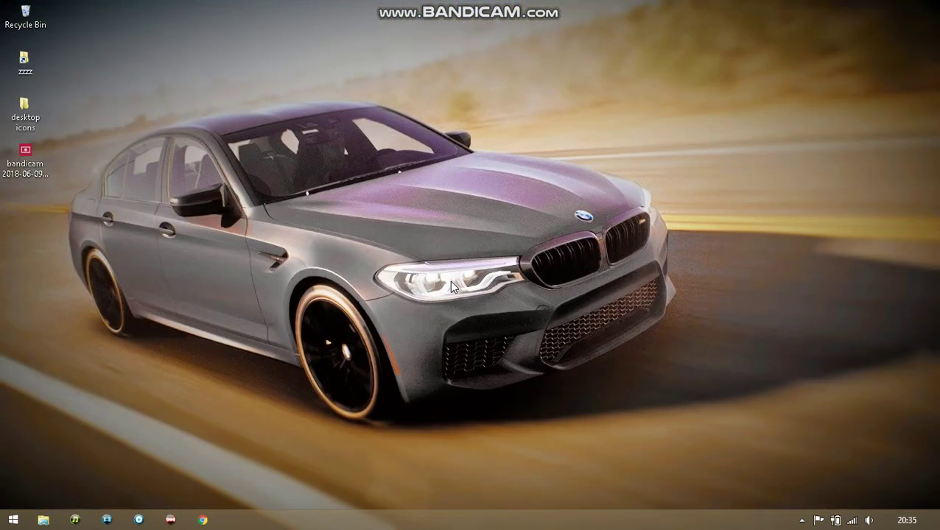